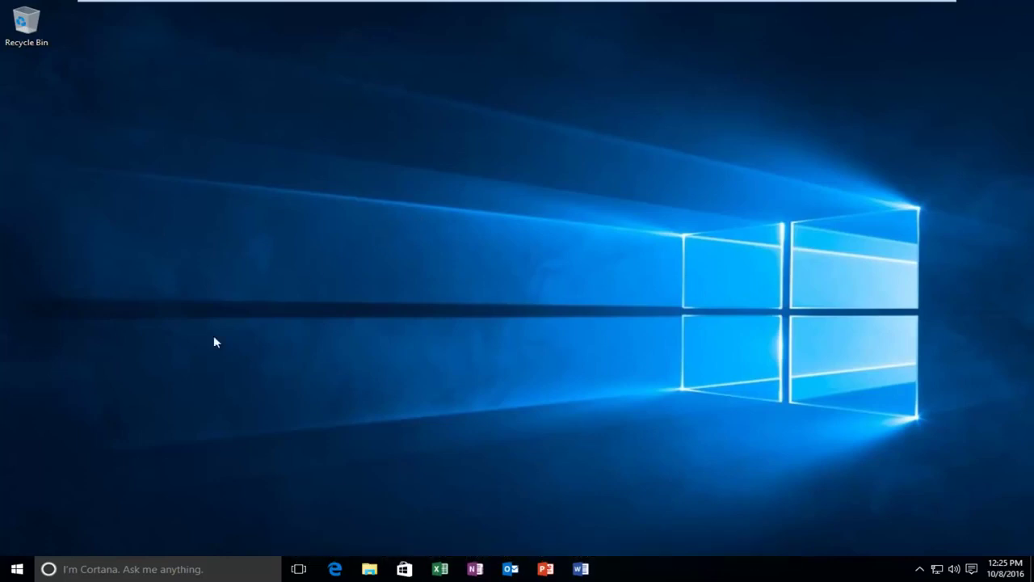
Search the Start menu for 'display settings', open Display settings, and move the window right
click(16, 565)
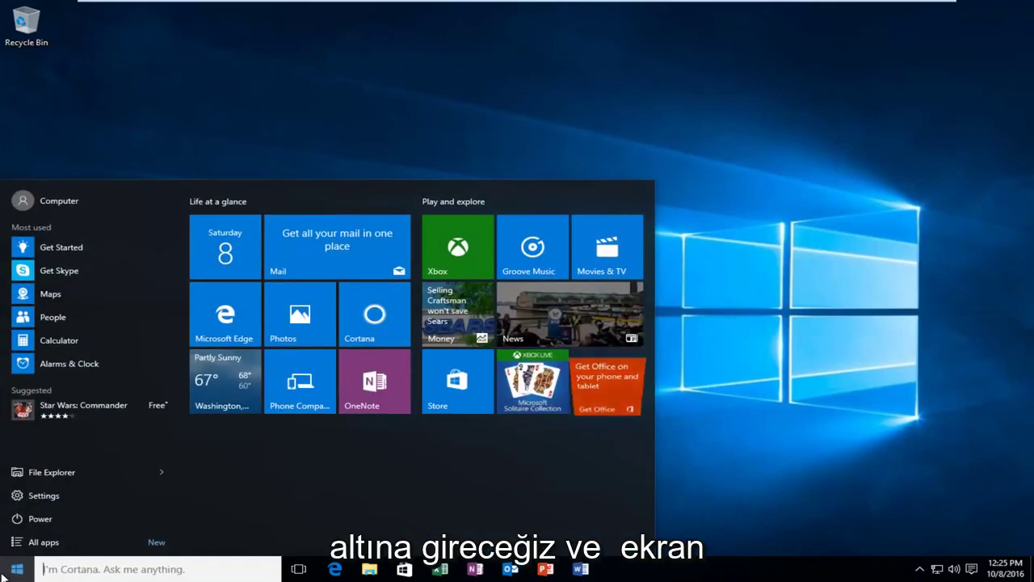
text(display settings)
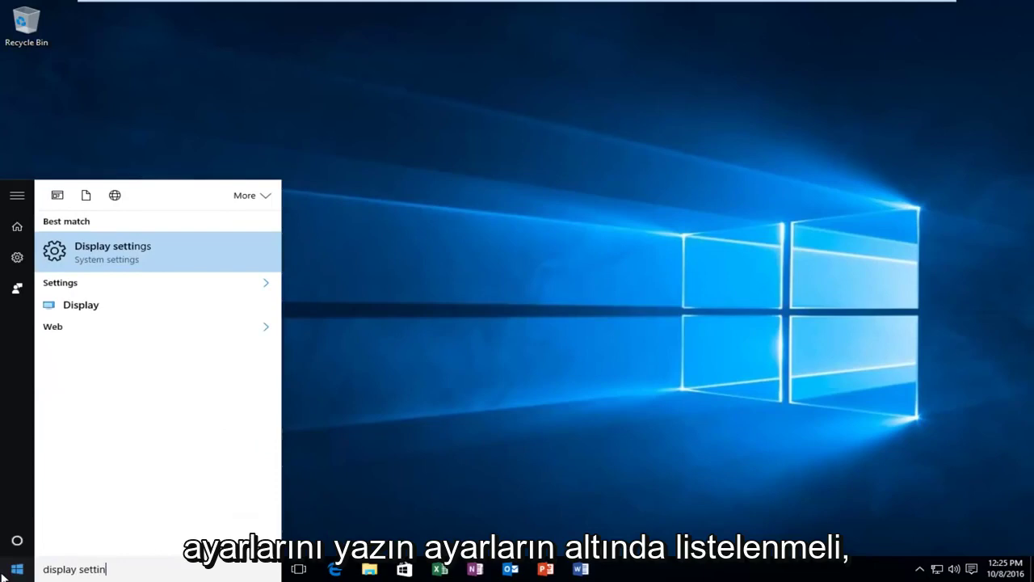
click(114, 253)
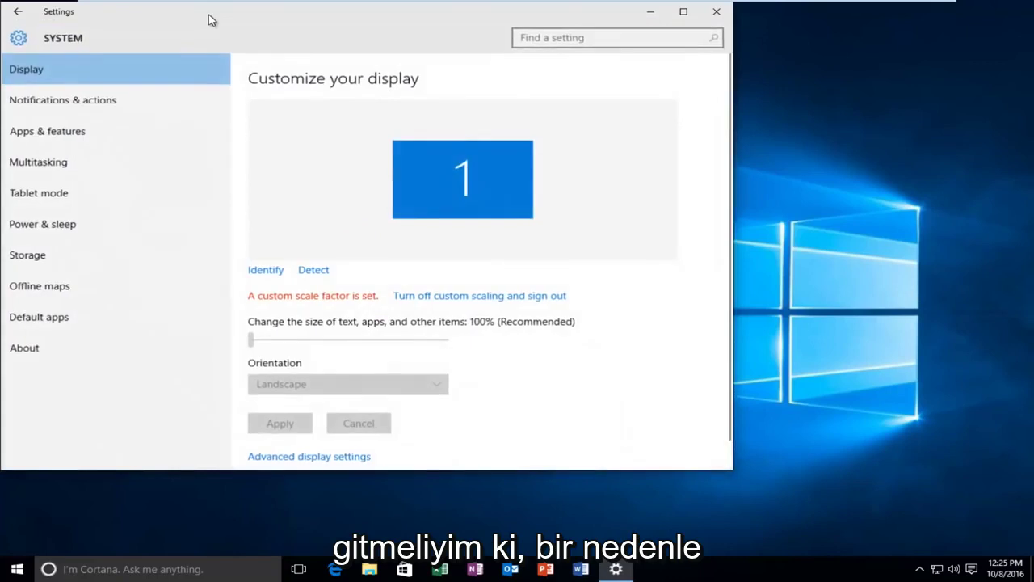
drag(210, 18, 340, 30)
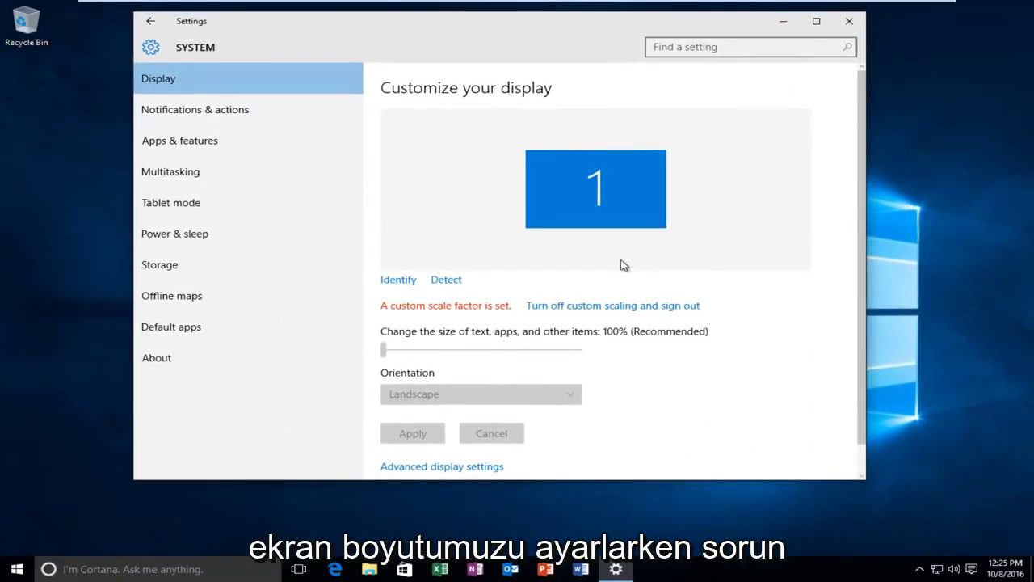
Open Advanced display settings and check the resolution list, leaving it at 1440 × 900
scroll(586, 297, down, 1)
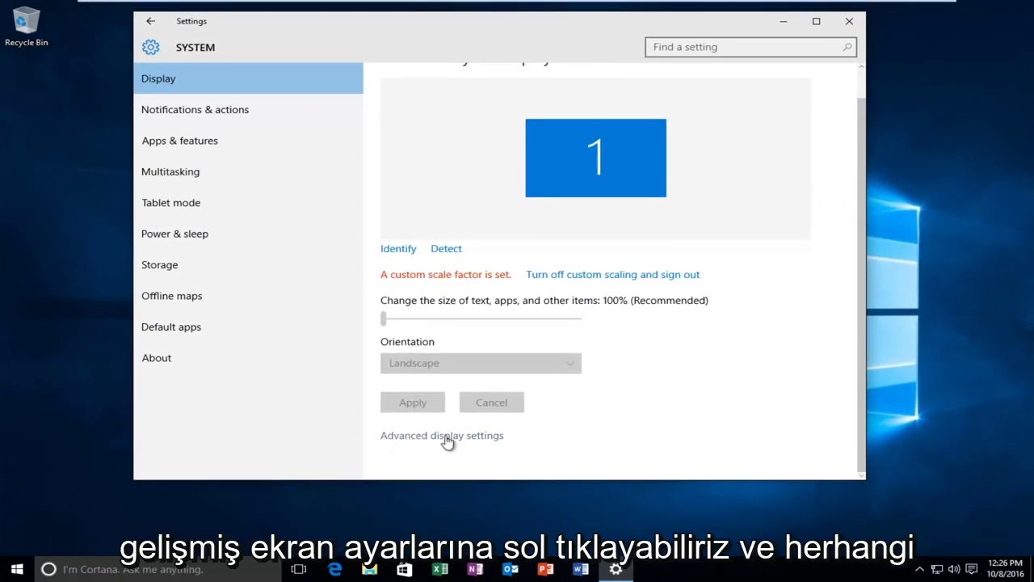
click(418, 441)
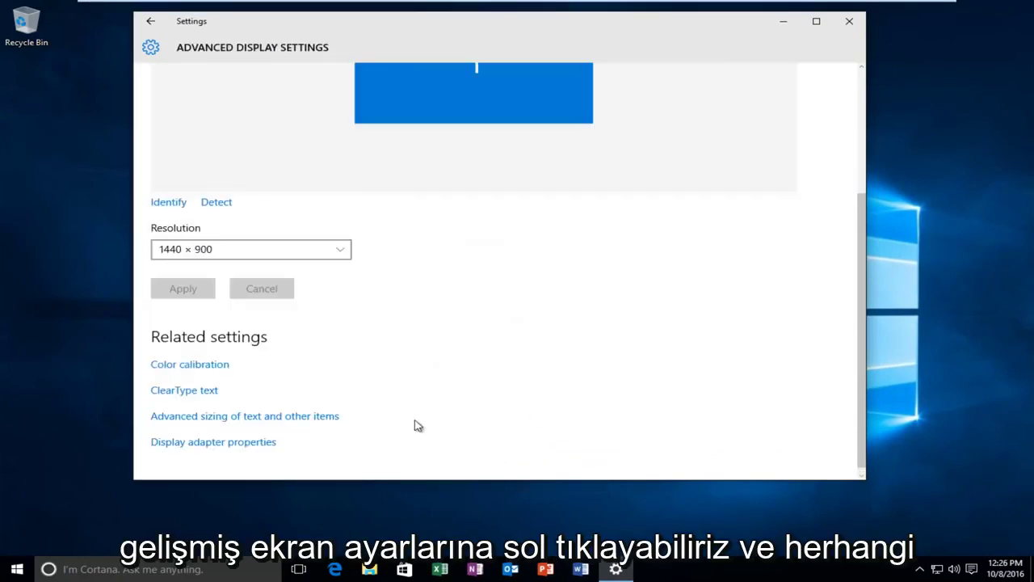
click(320, 261)
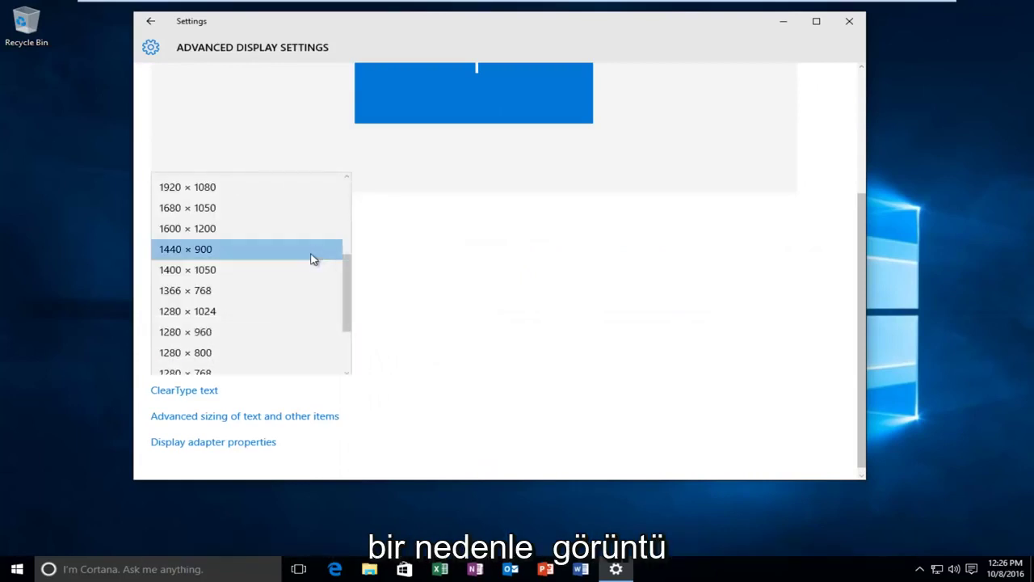
click(451, 315)
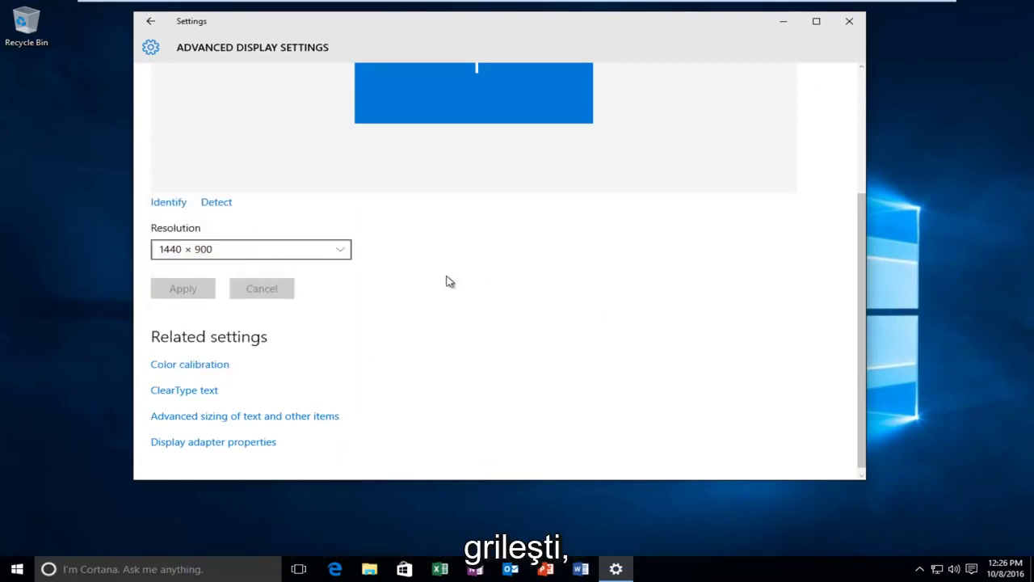
scroll(493, 295, down, 1)
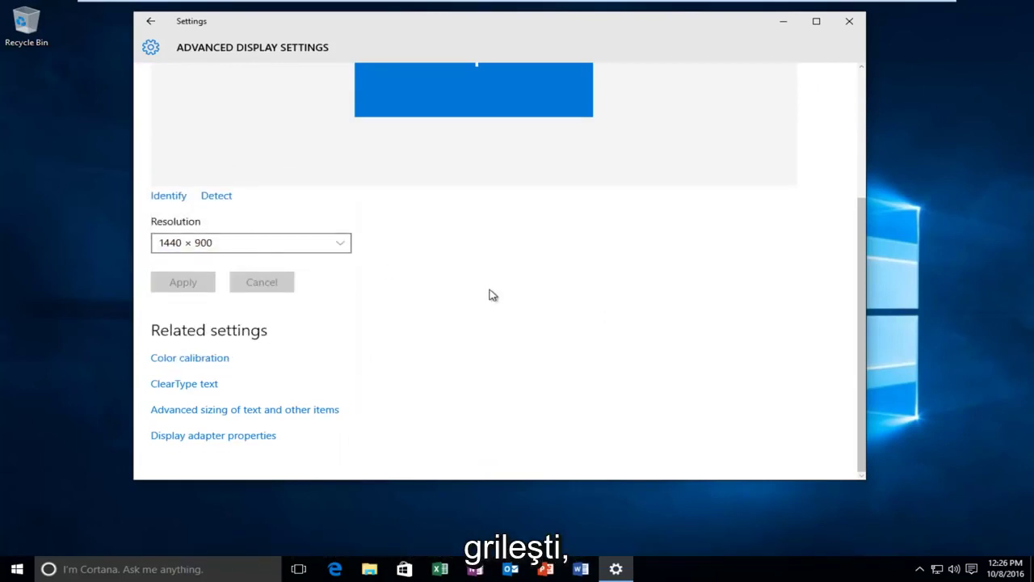
Open the display adapter properties for VMware SVGA 3D and center the dialog on screen
click(164, 441)
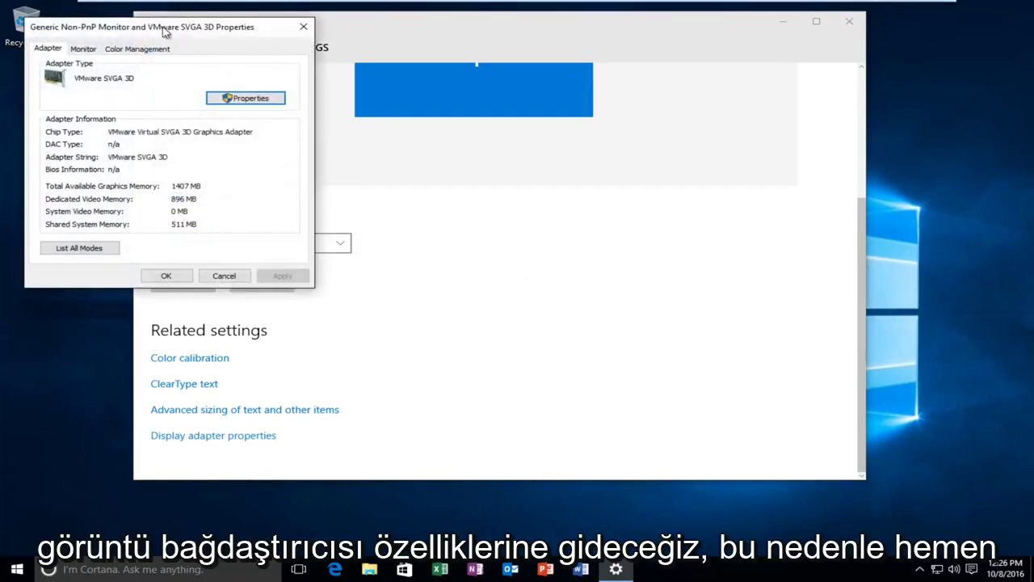
drag(174, 35, 458, 117)
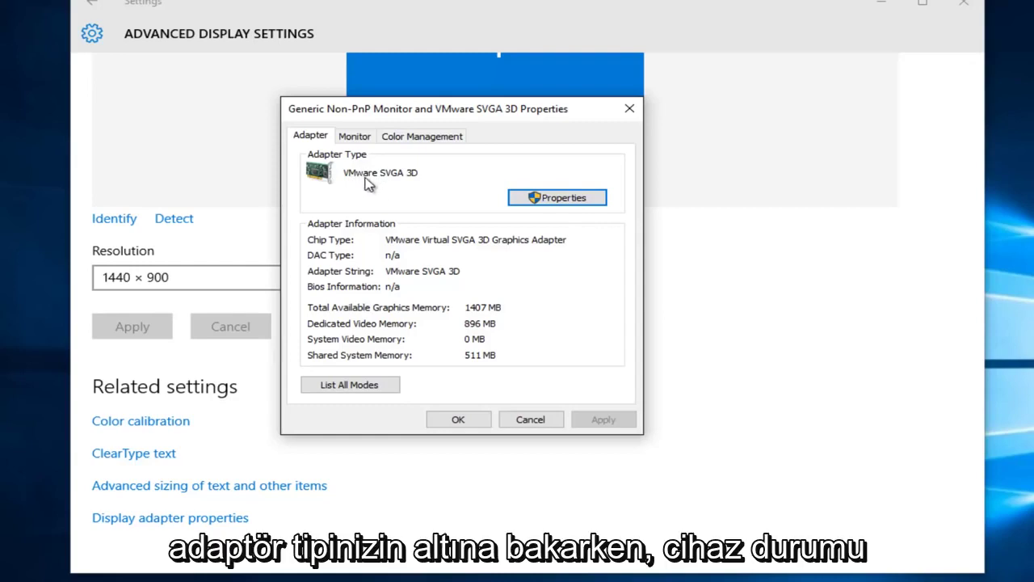
From the VMware SVGA 3D device's Driver tab, launch Update Driver
click(549, 200)
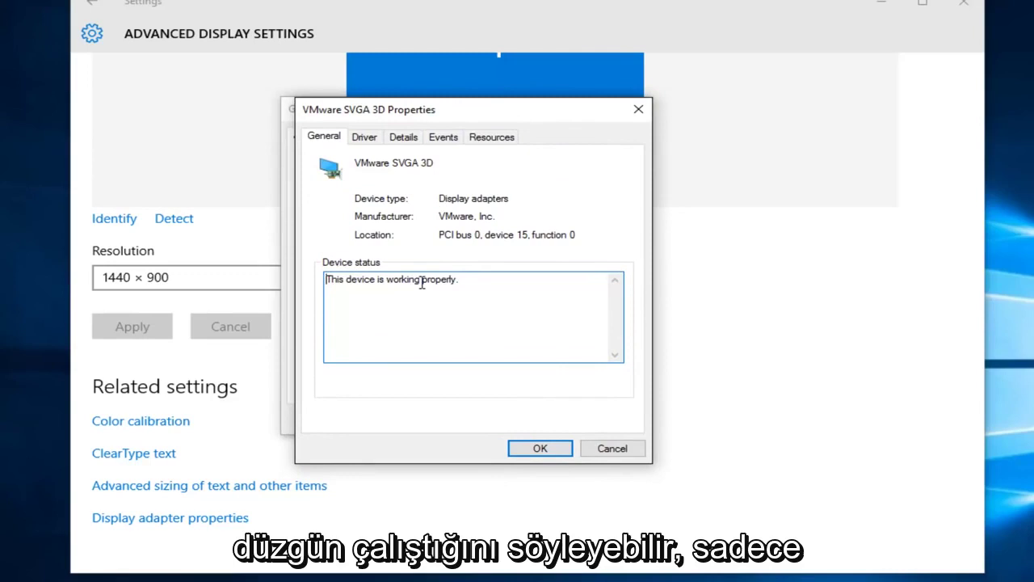
click(370, 142)
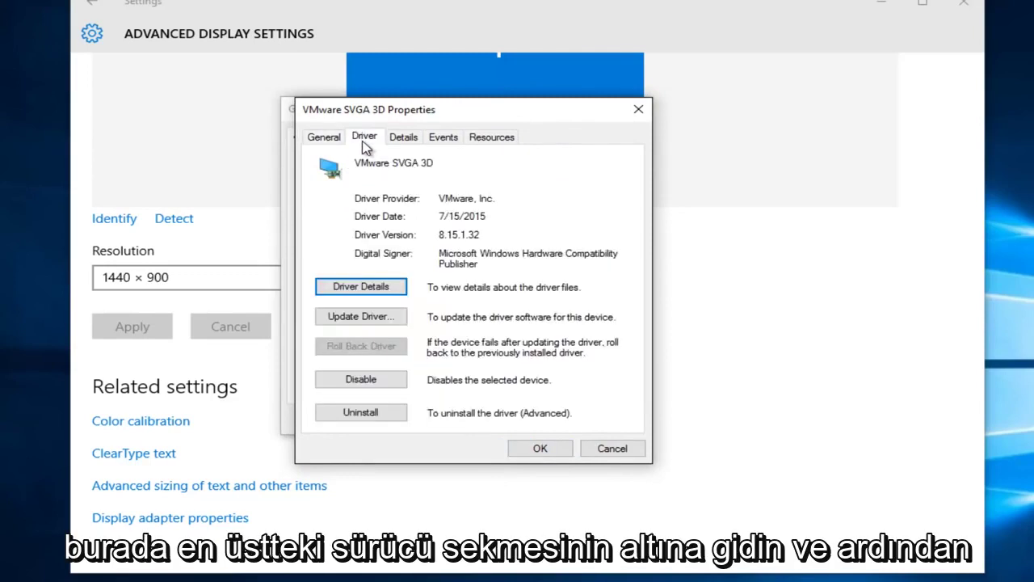
click(352, 320)
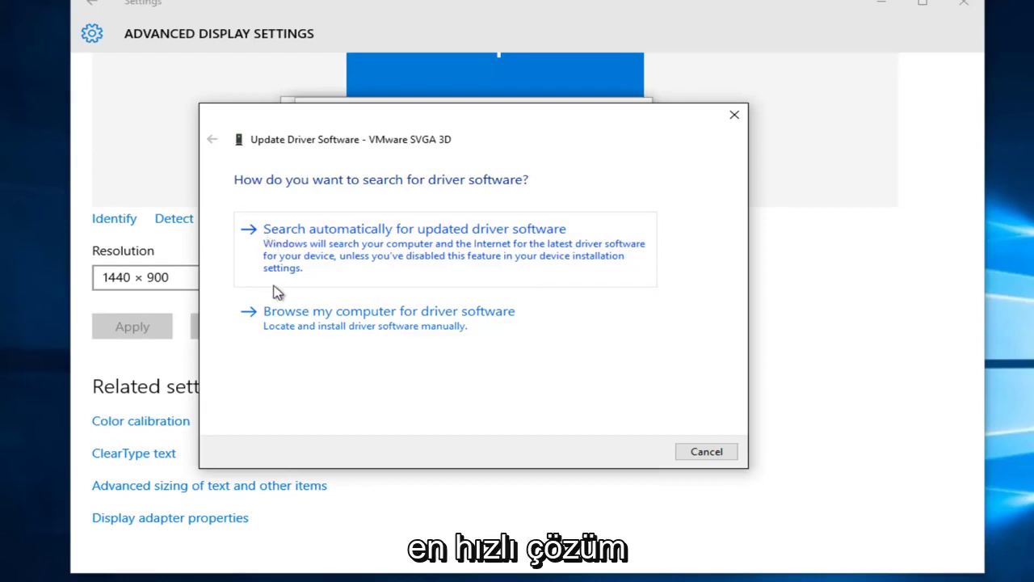
Search automatically for an updated driver, confirm VMware SVGA 3D is up to date, and close
click(472, 243)
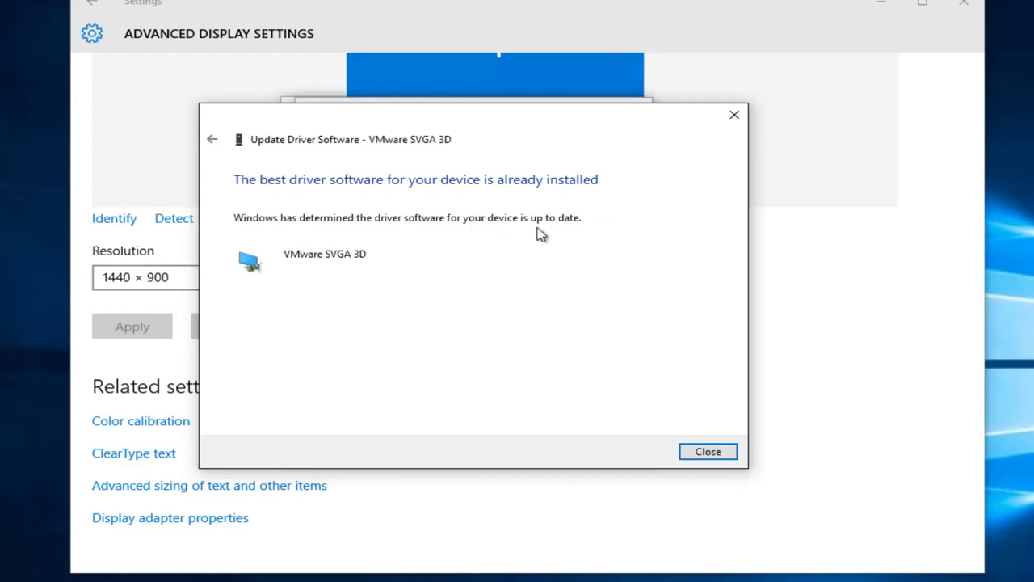
click(718, 451)
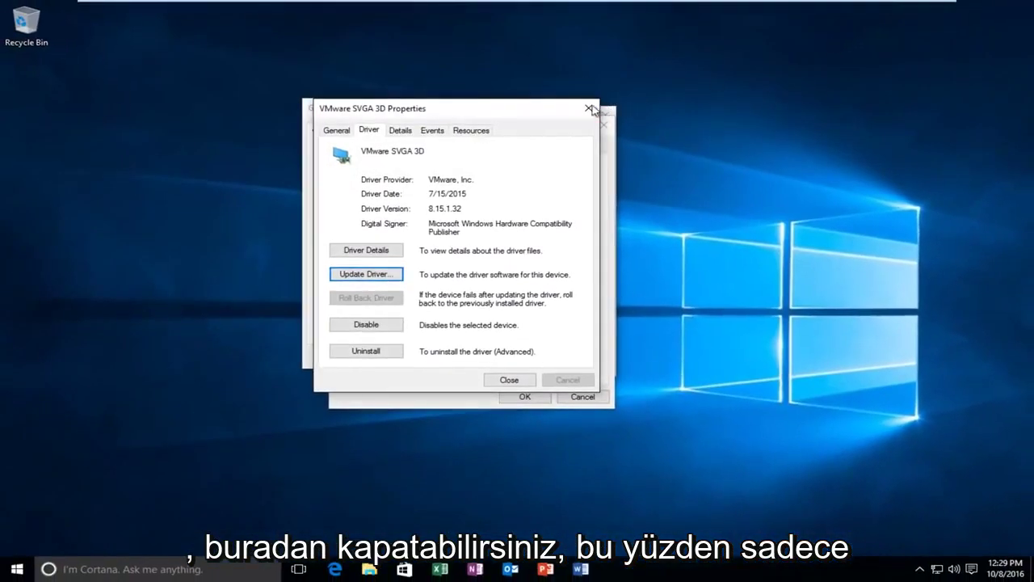
Close all four adapter Properties windows and launch Microsoft Edge on the Google home page
click(591, 110)
click(582, 107)
click(598, 124)
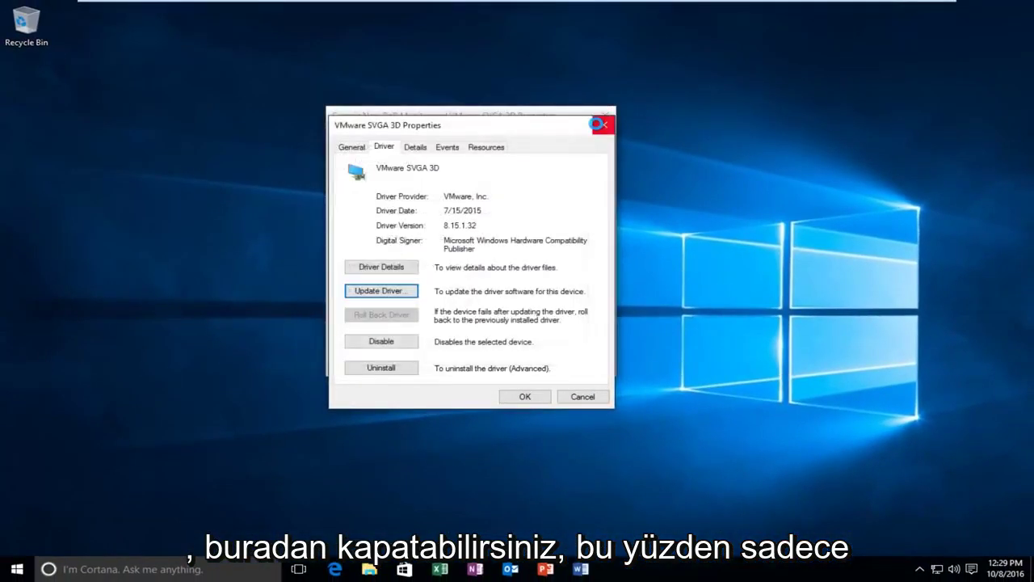
click(605, 112)
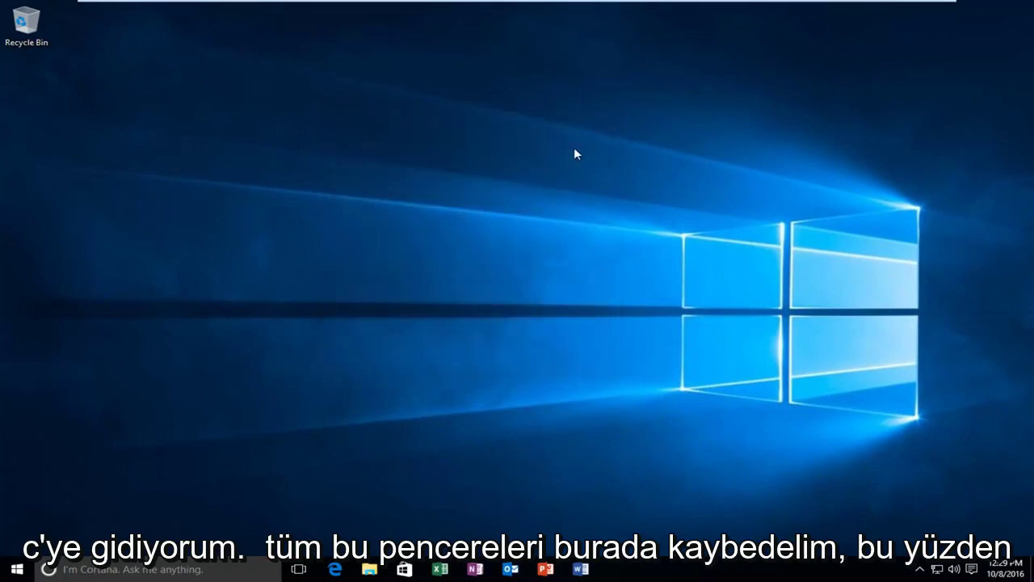
click(335, 570)
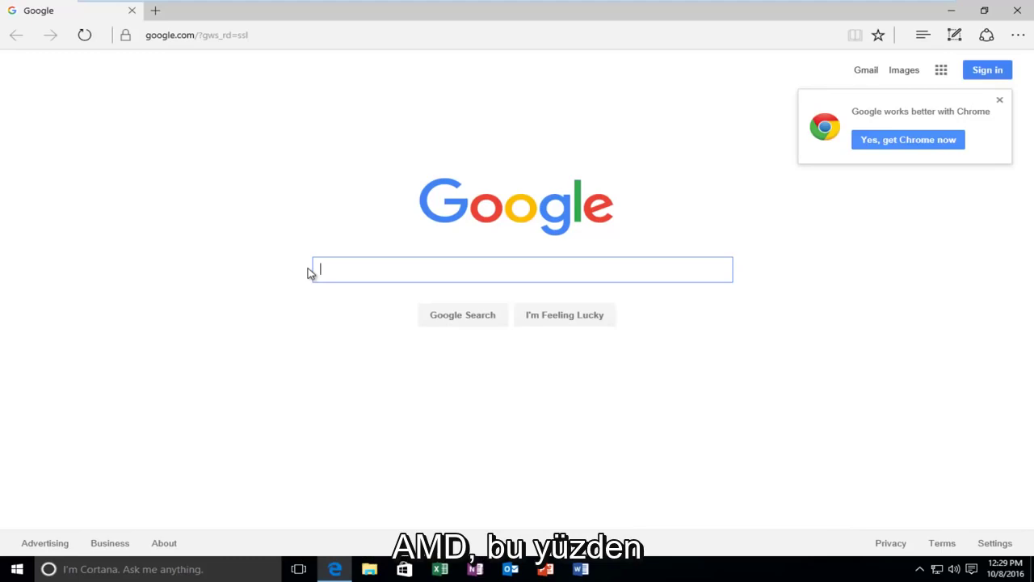
Google 'nvidia display driver' and open the Drivers - Download NVIDIA Drivers result
text(nvidi)
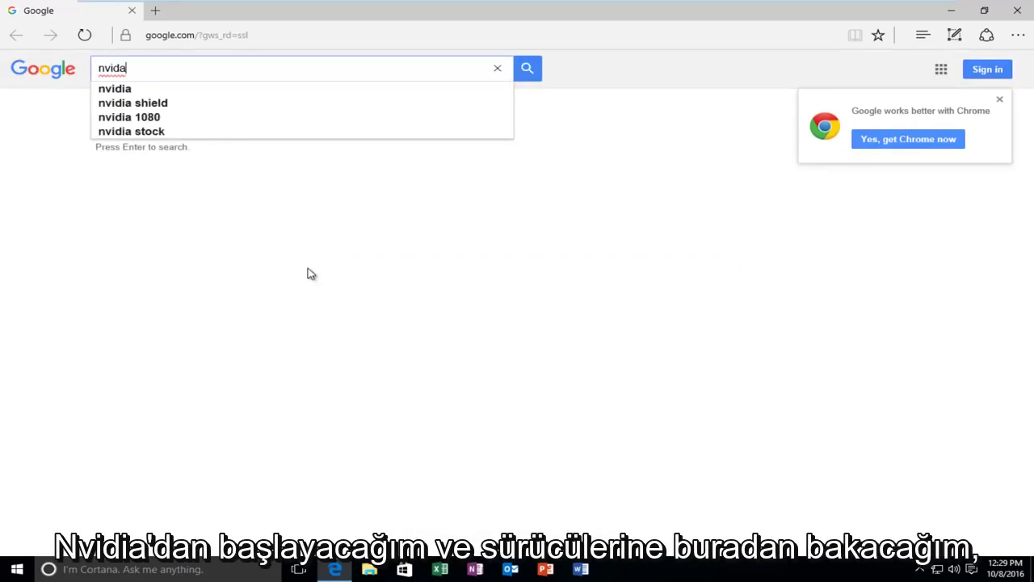
key(BackSpace)
key(BackSpace)
text(dia display d)
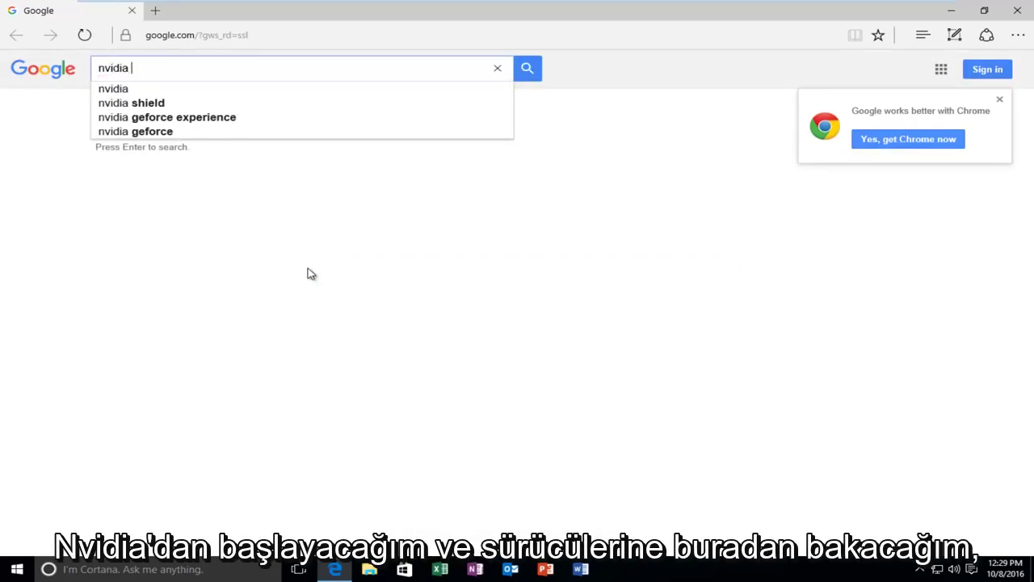
text(river)
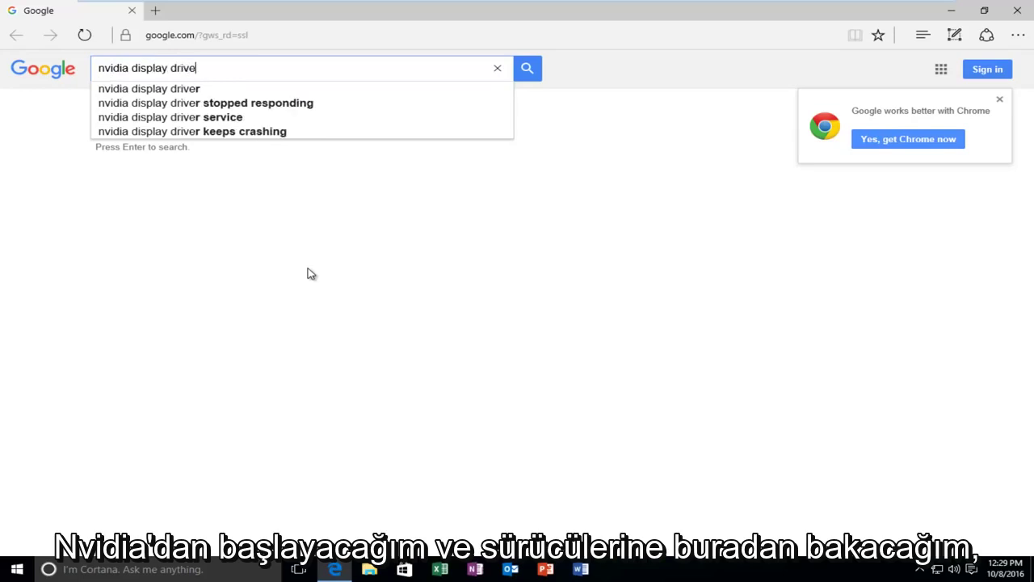
key(Return)
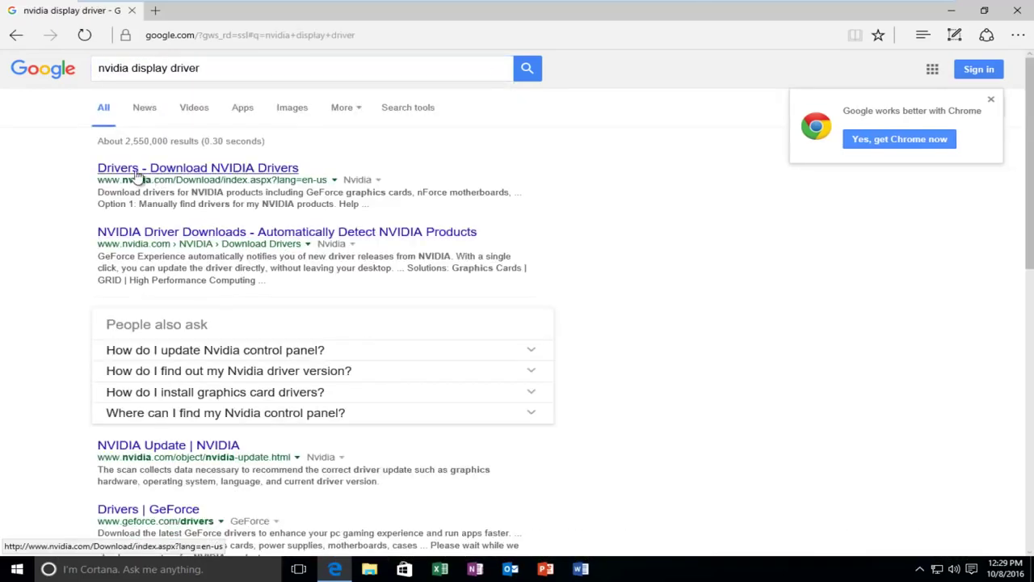
click(133, 169)
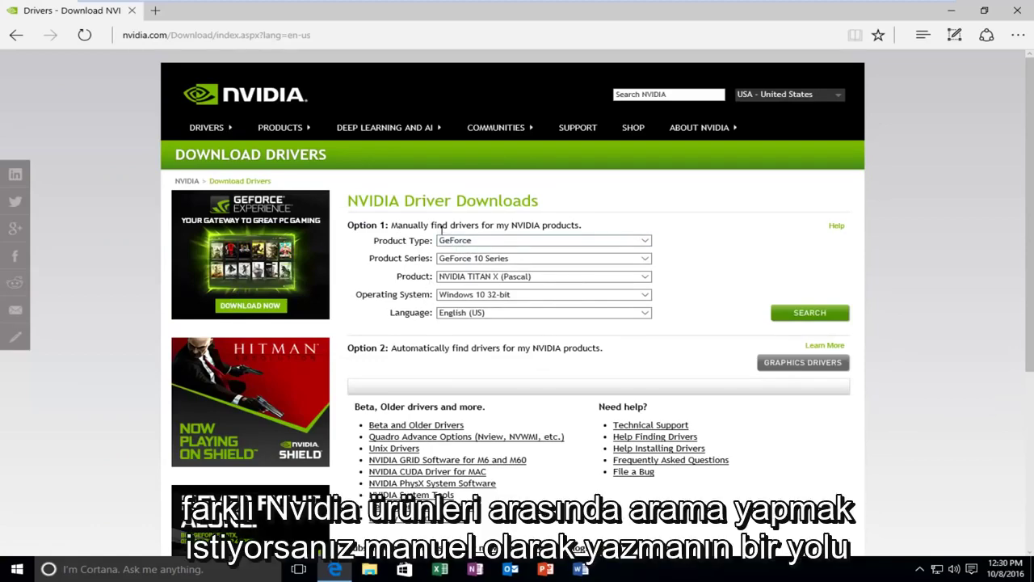
Start NVIDIA Smart Scan with the GRAPHICS DRIVERS button under Option 2
scroll(441, 234, down, 4)
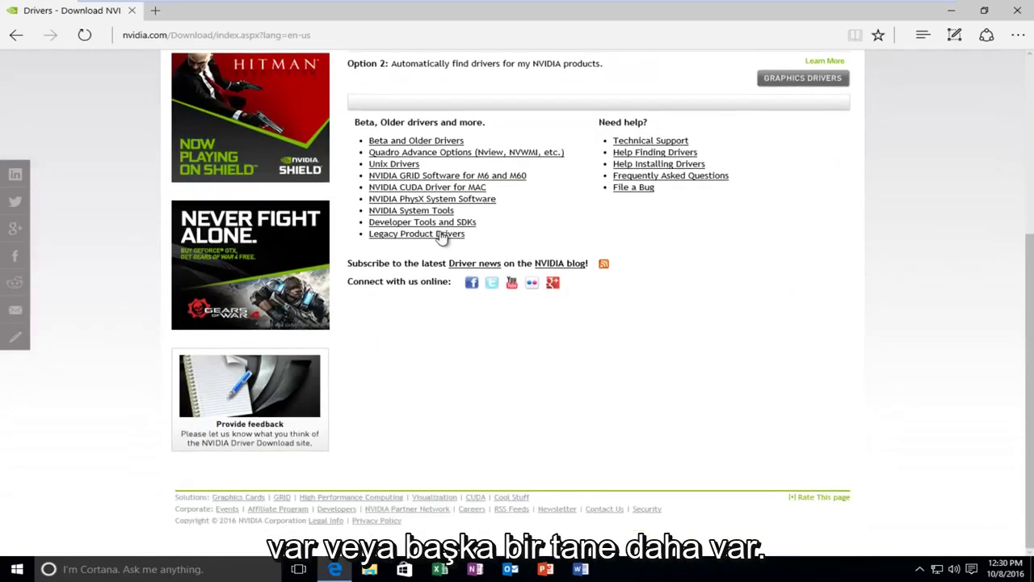
scroll(441, 234, up, 2)
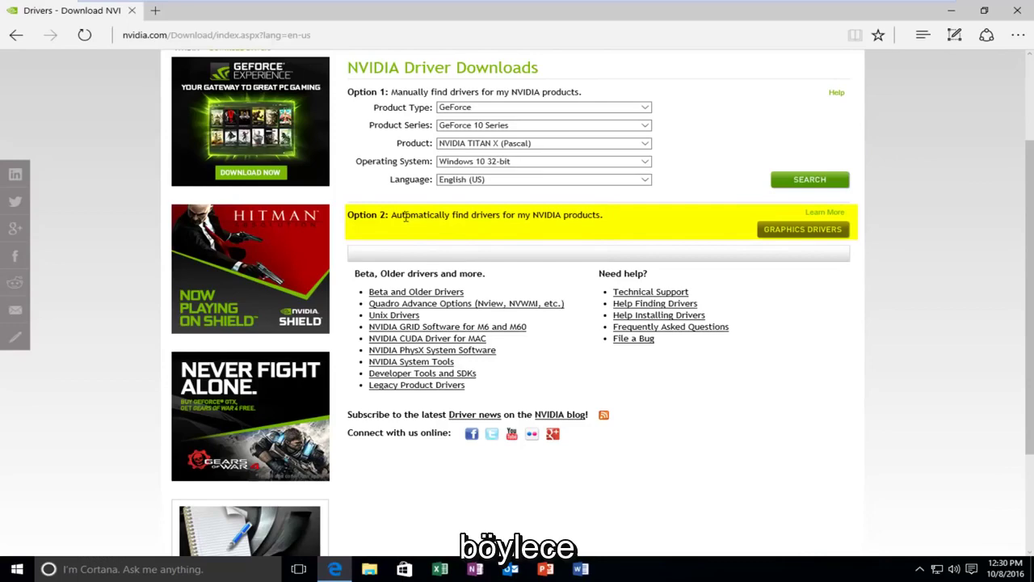
click(790, 233)
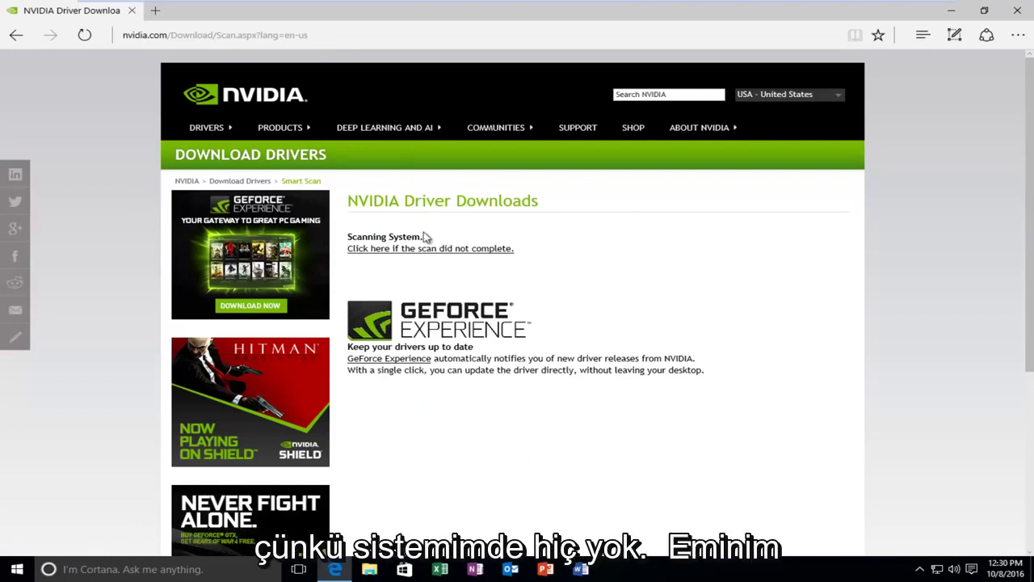
Replace the address bar URL with 'amd driver download' and run the Bing search
click(185, 33)
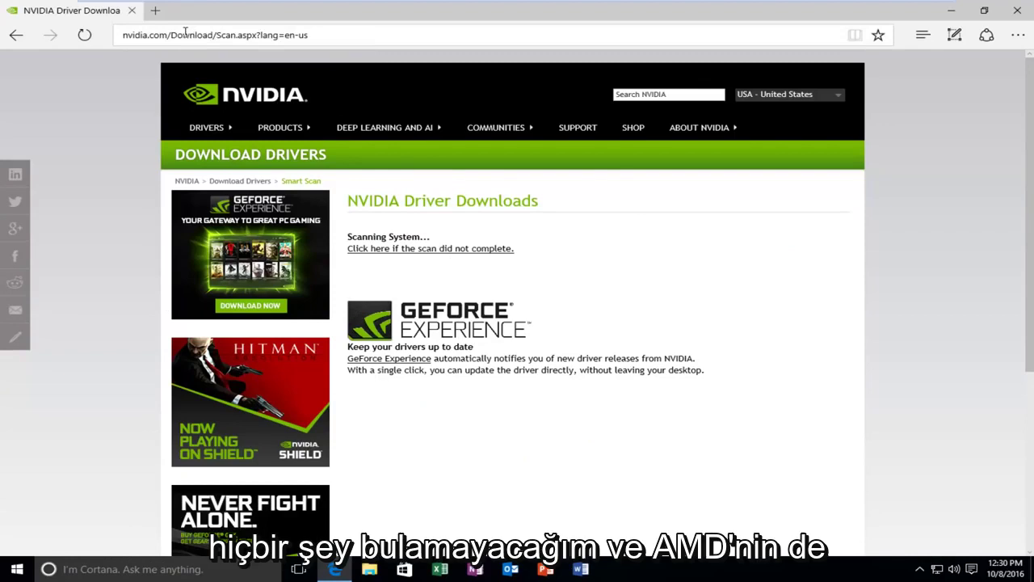
key(BackSpace)
text(amd)
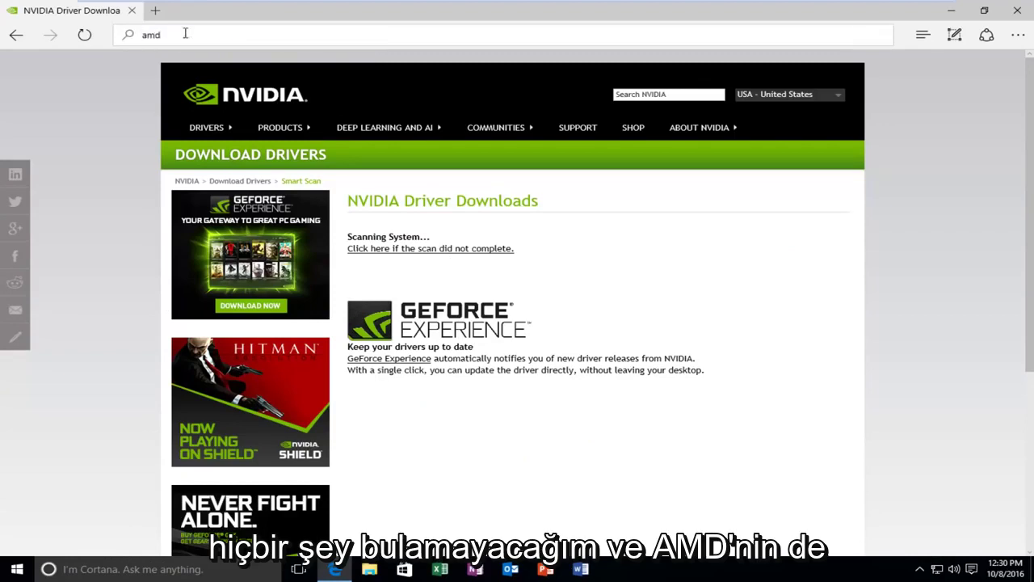
text( driver )
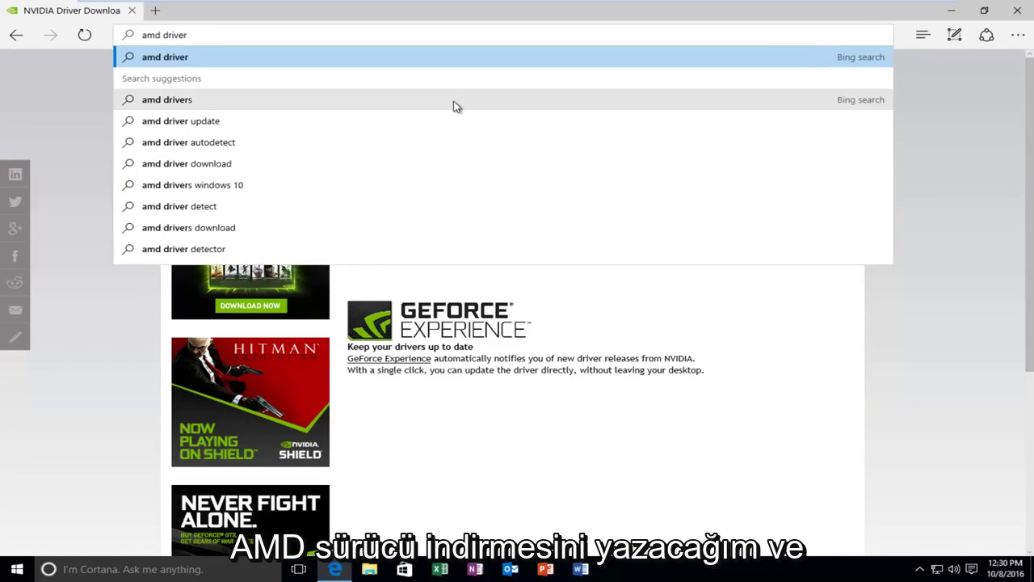
text(download)
key(Return)
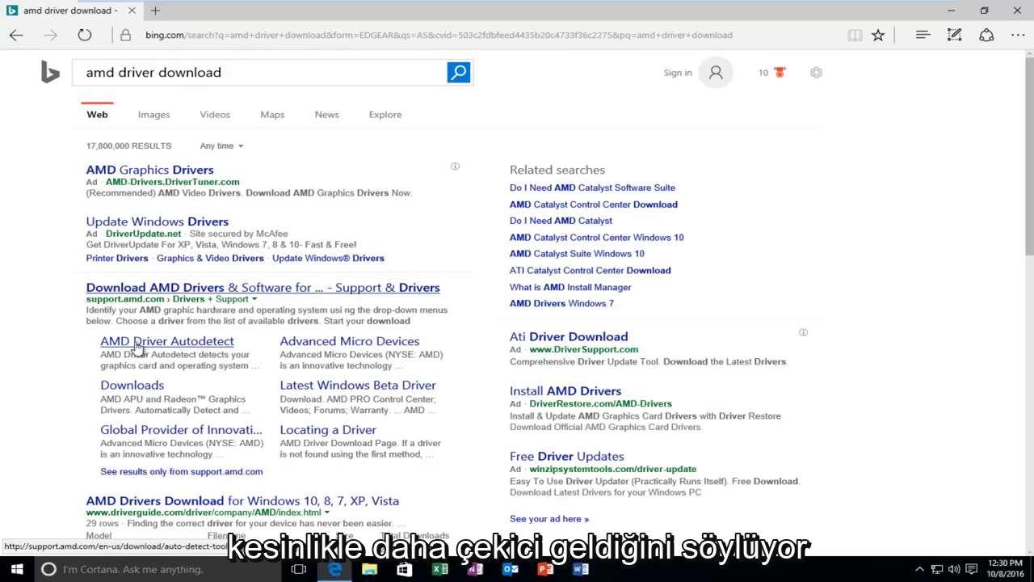
Open the AMD Driver Autodetect result and close the 'Why We Use Cookies' notice
click(162, 346)
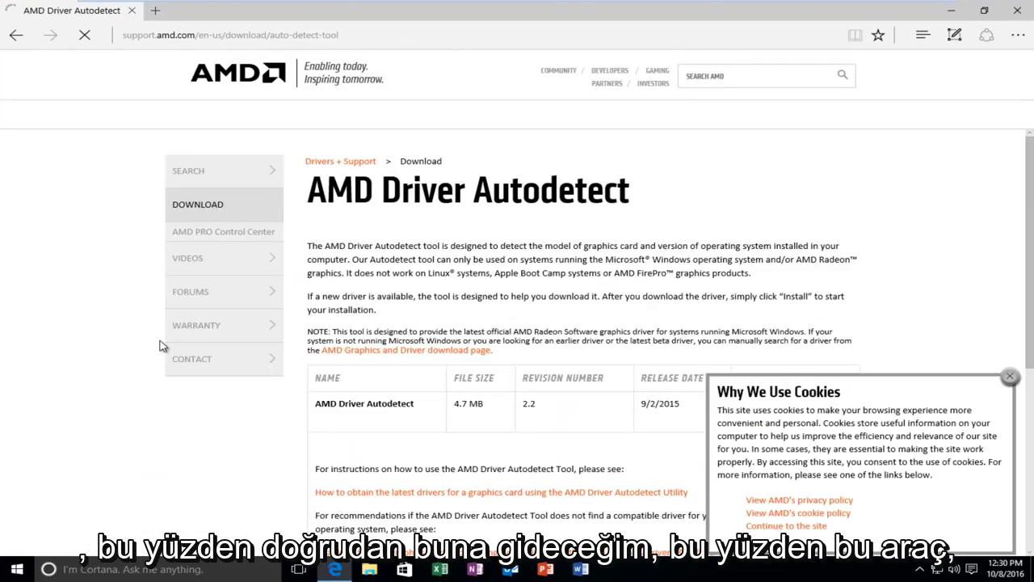
scroll(1010, 379, down, 1)
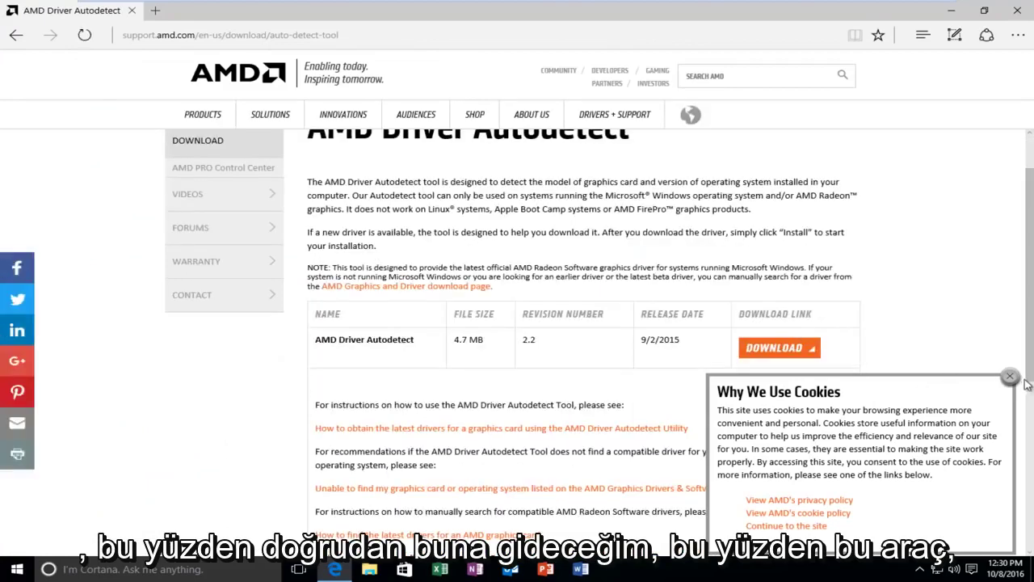
click(1010, 377)
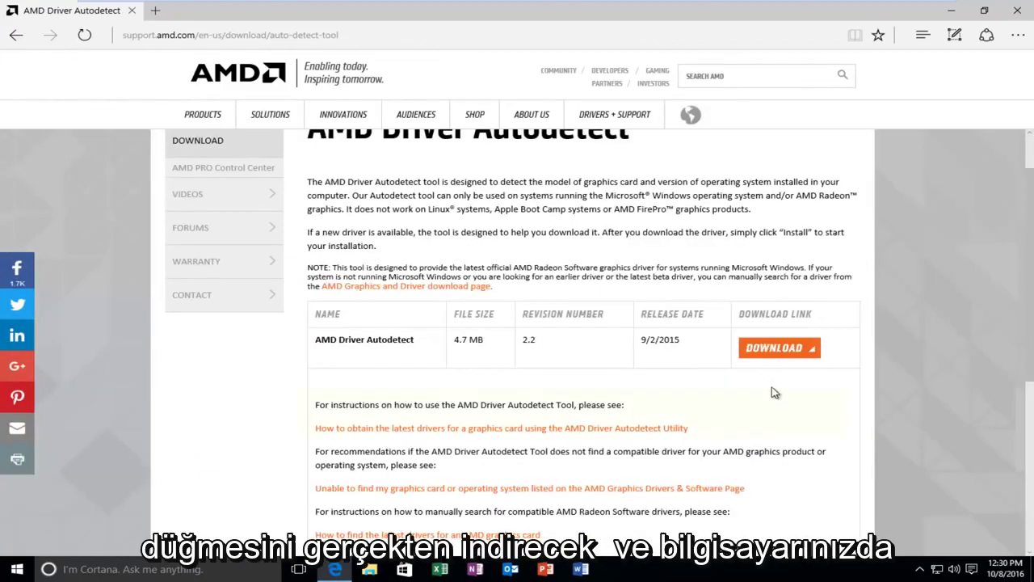
scroll(759, 388, up, 1)
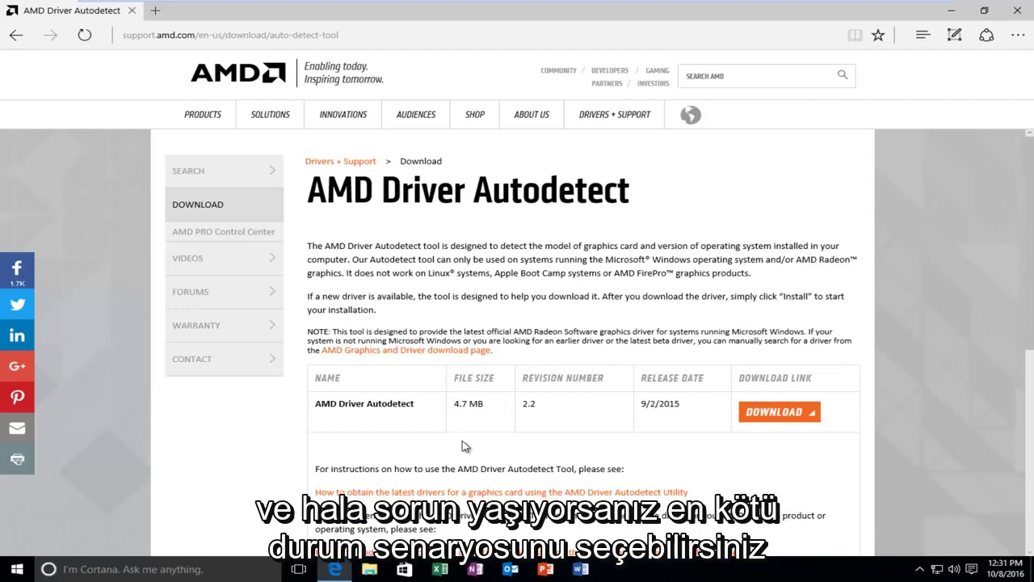
Close Edge, launch Device Manager via a Start search for 'device manager', and maximize it
click(1015, 12)
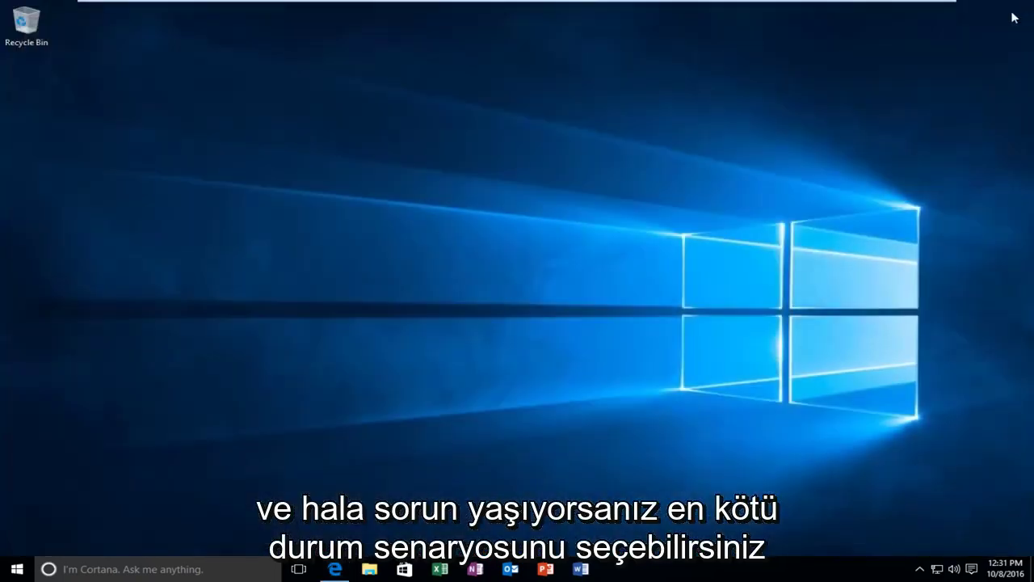
click(18, 571)
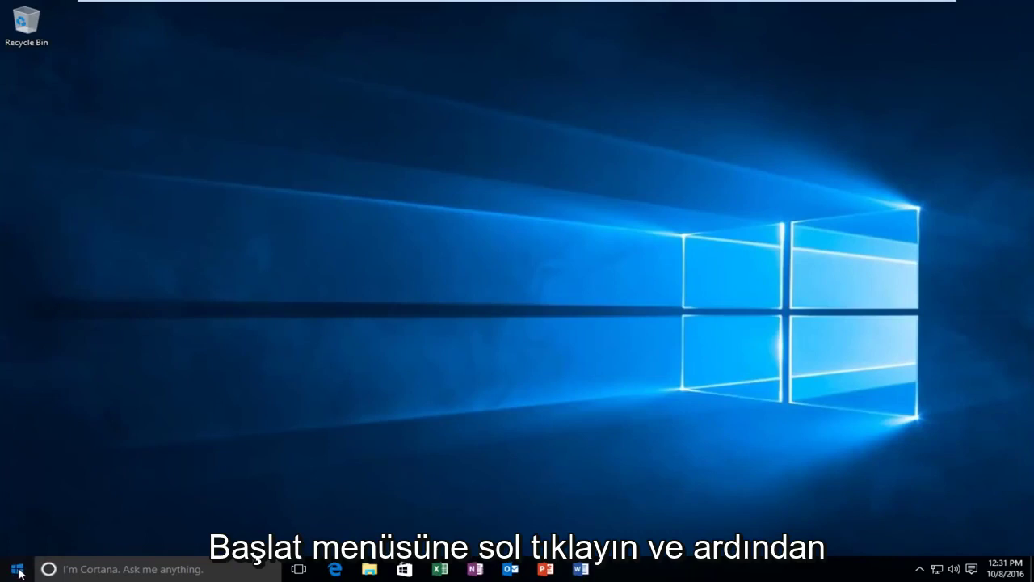
text(device manager)
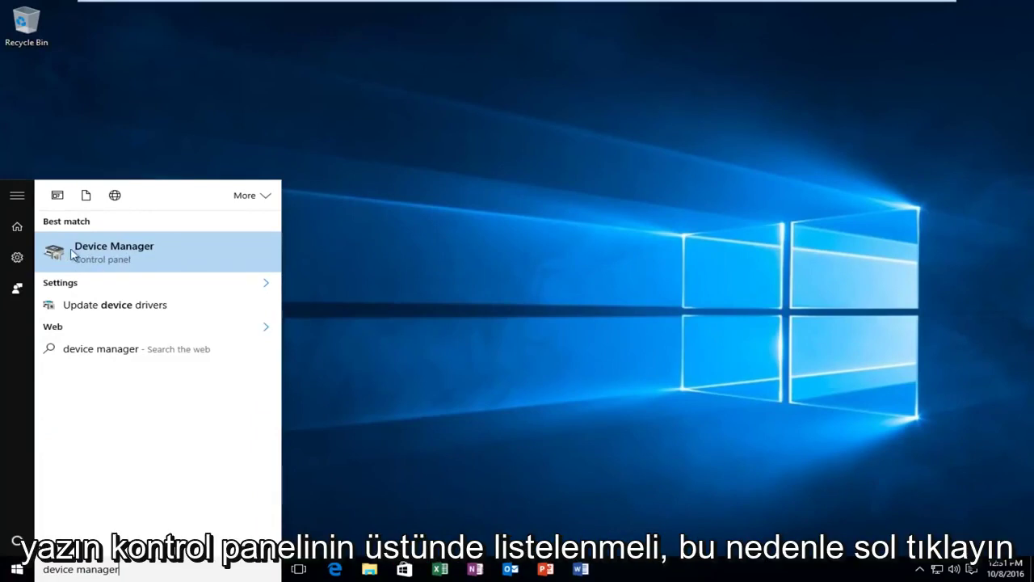
click(57, 255)
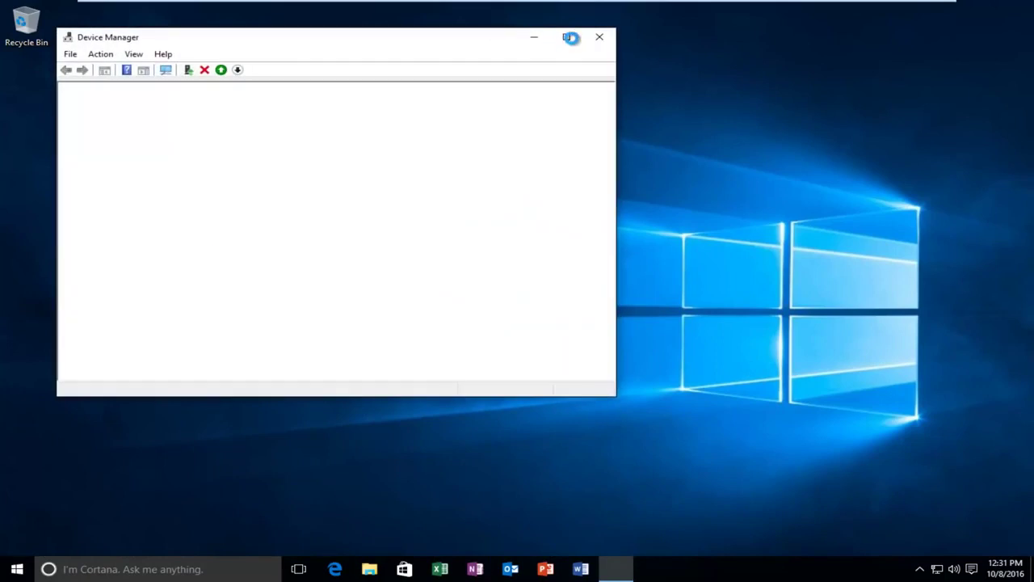
click(570, 37)
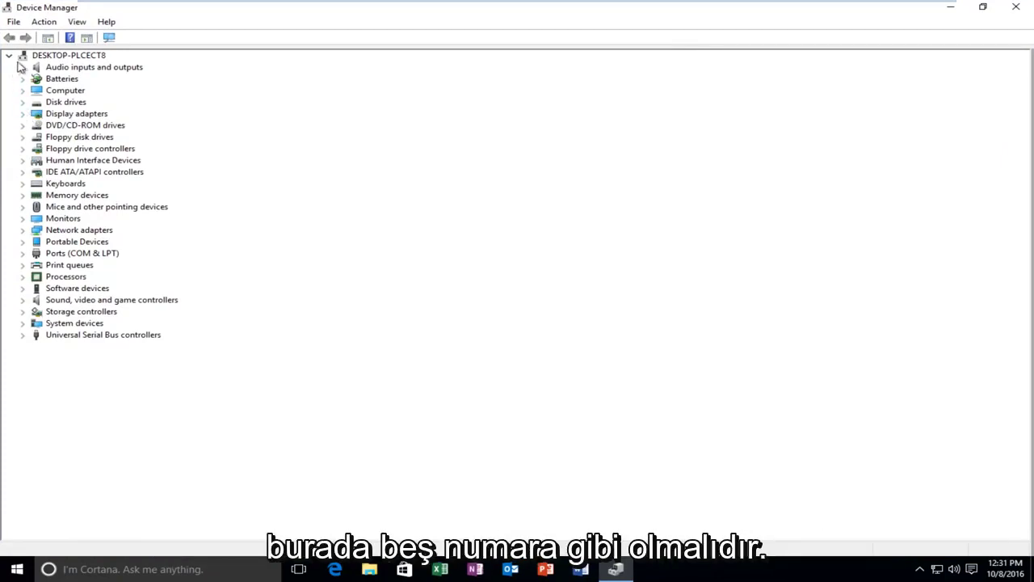
Expand Display adapters and bring up the context menu for the VMware SVGA 3D adapter
click(22, 113)
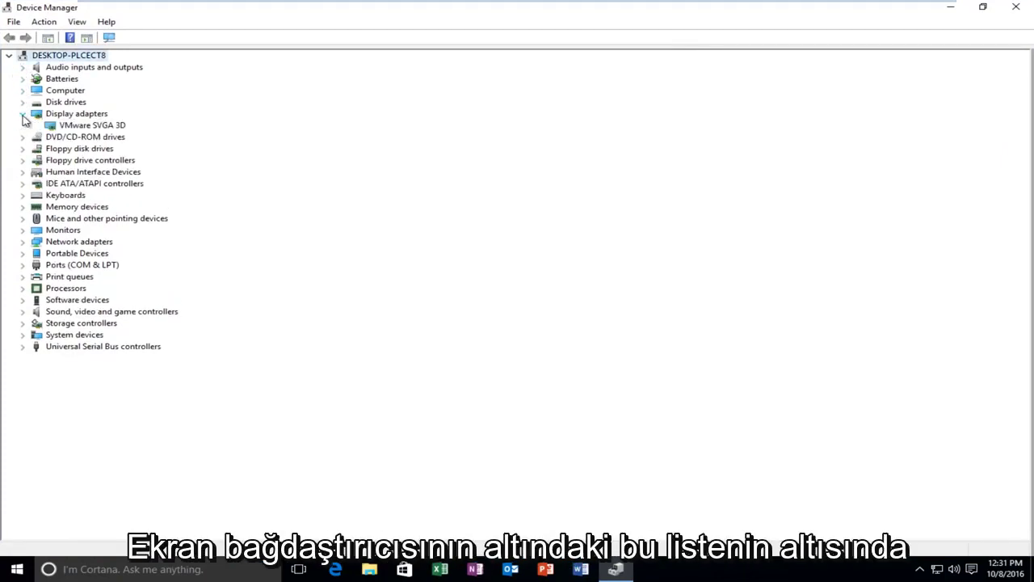
click(79, 127)
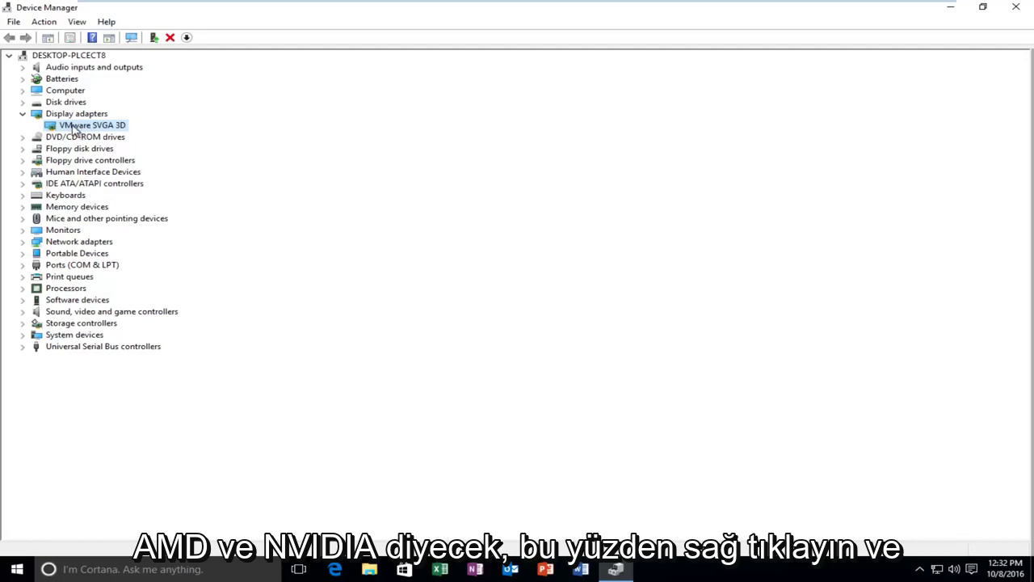
right_click(74, 129)
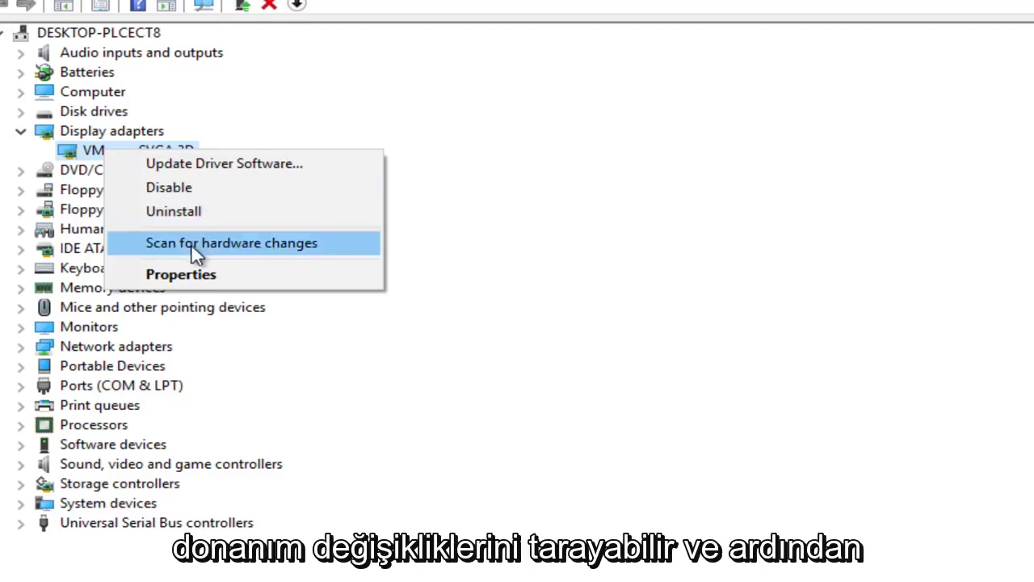
Open VMware SVGA 3D Properties and review its Driver, Details and General tabs
click(173, 283)
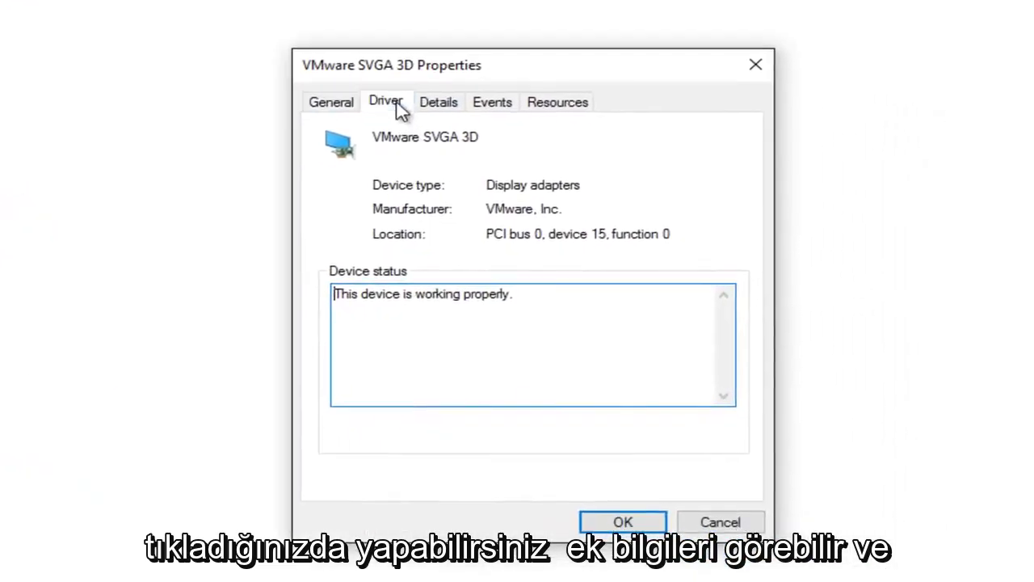
click(704, 211)
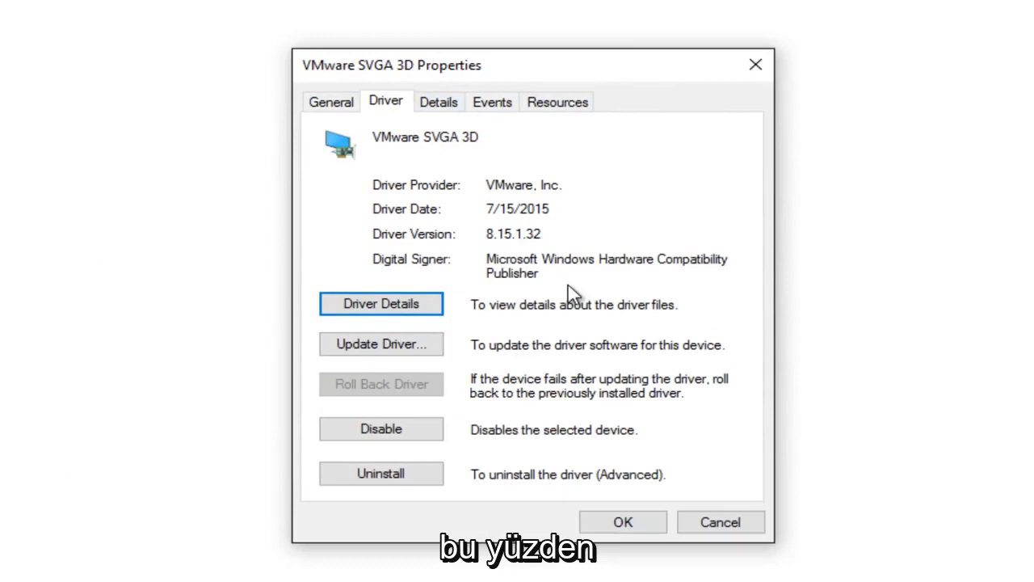
click(450, 102)
click(386, 129)
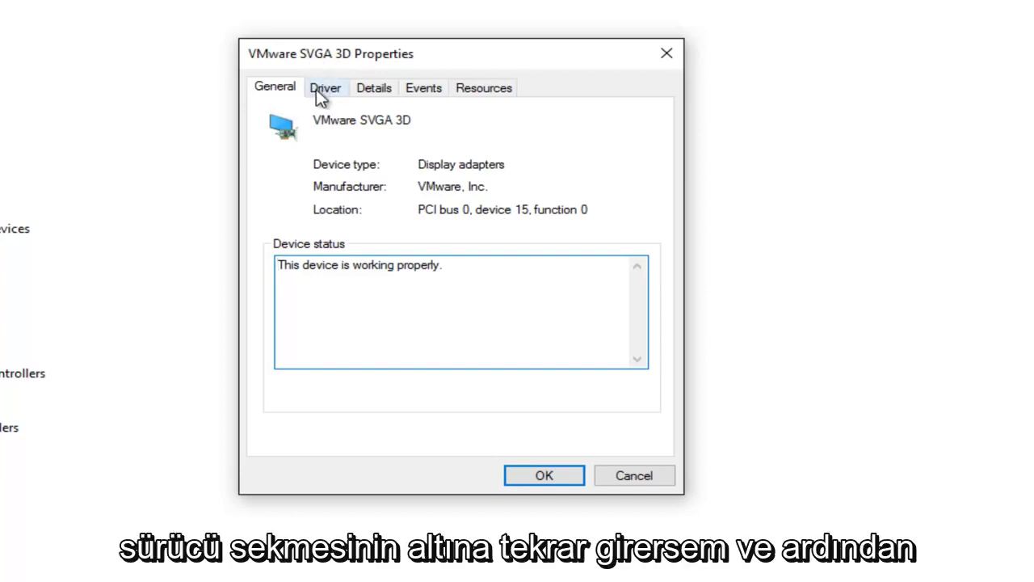
Launch Update Driver from the Driver tab for the VMware SVGA 3D adapter
click(325, 90)
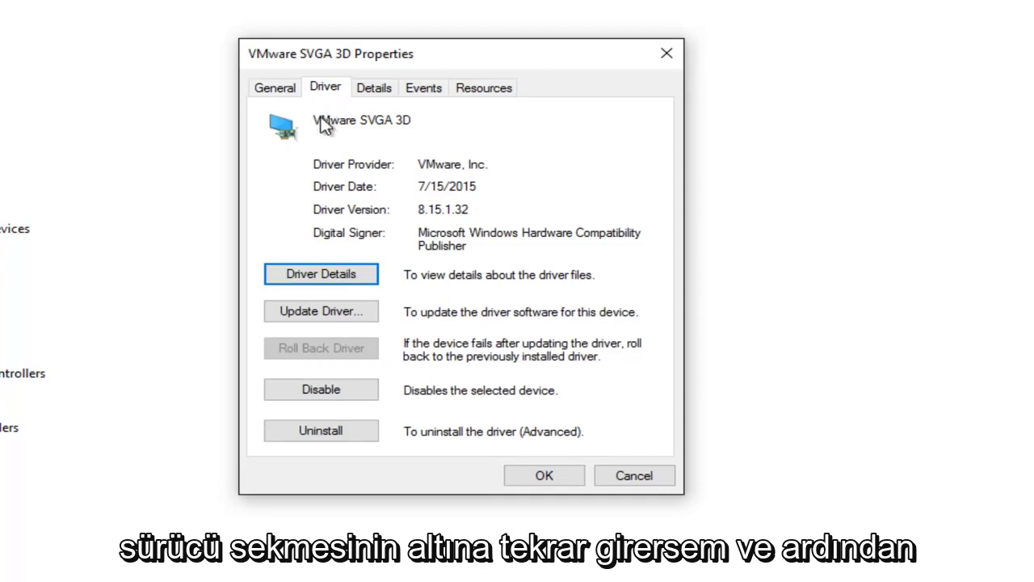
click(306, 315)
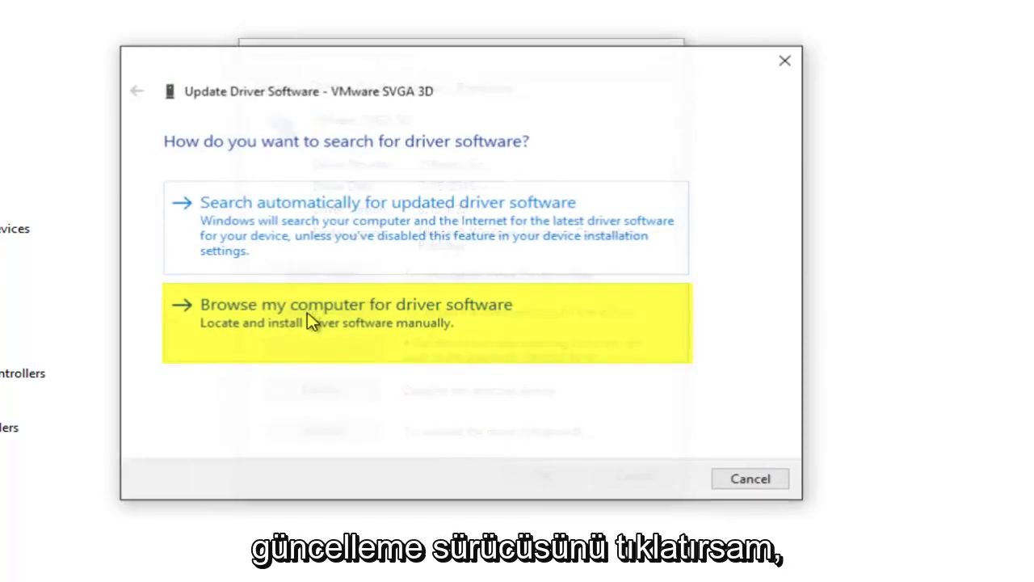